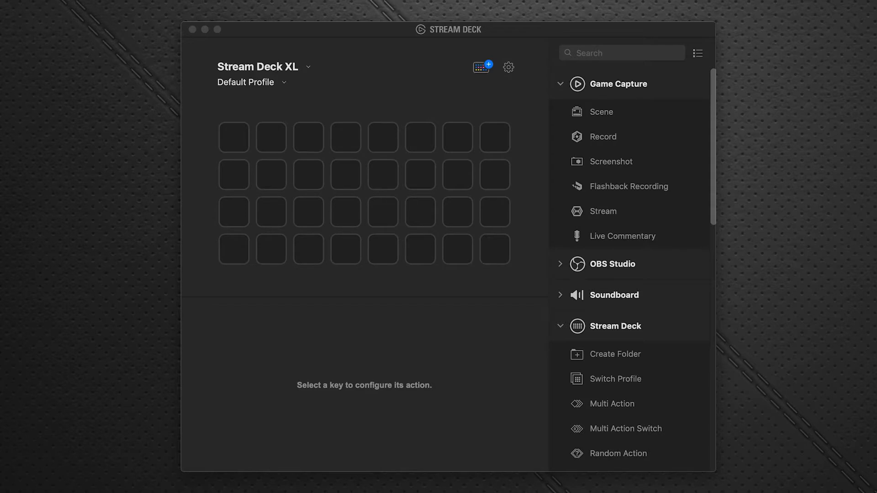
Step: Search the Stream Deck store's Plugins for 'midi' and install the Midi plugin
left_click(429, 82)
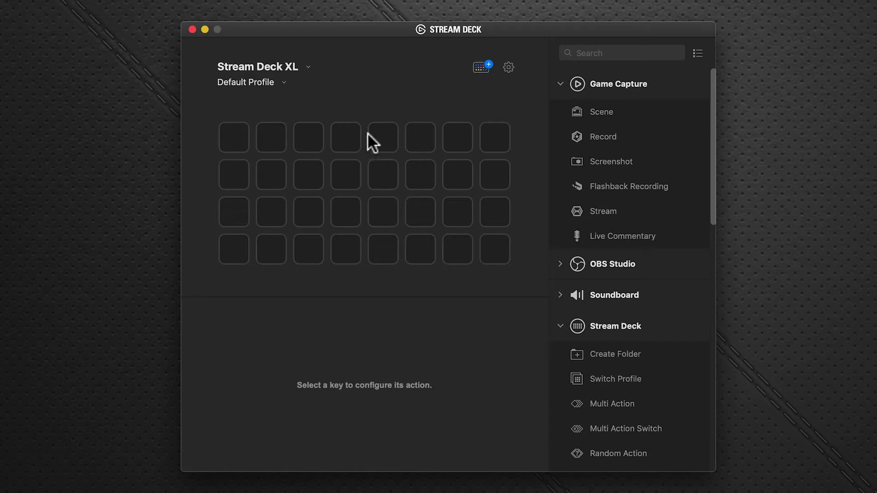
left_click(480, 67)
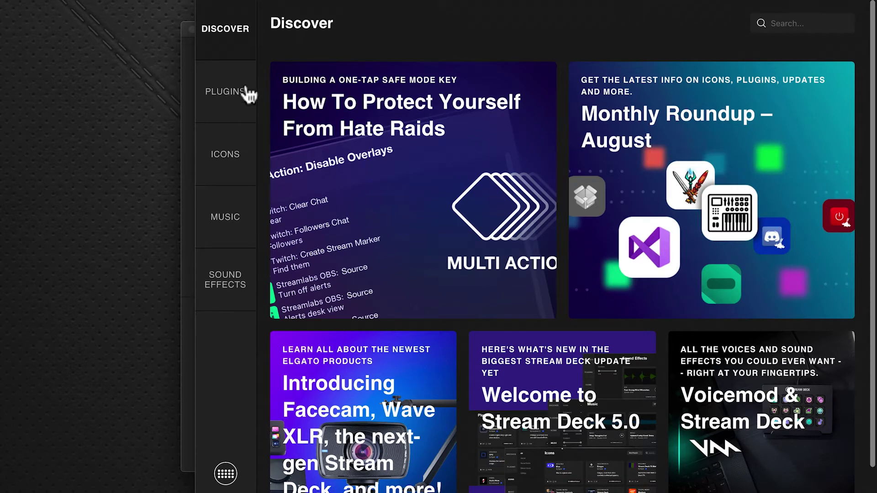
left_click(220, 93)
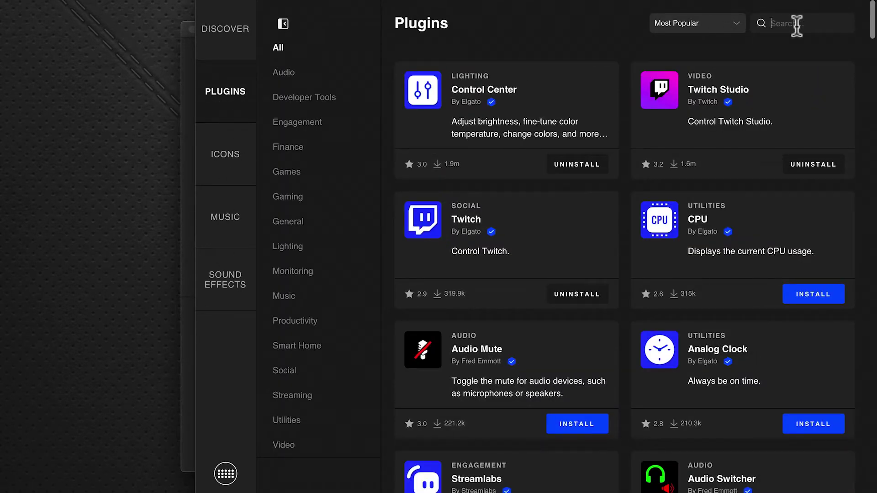
left_click(795, 24)
type("midi")
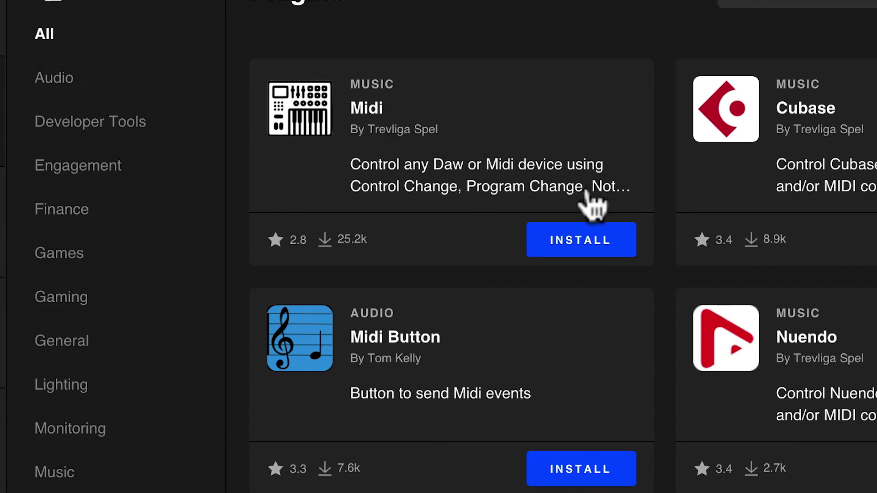
left_click(567, 242)
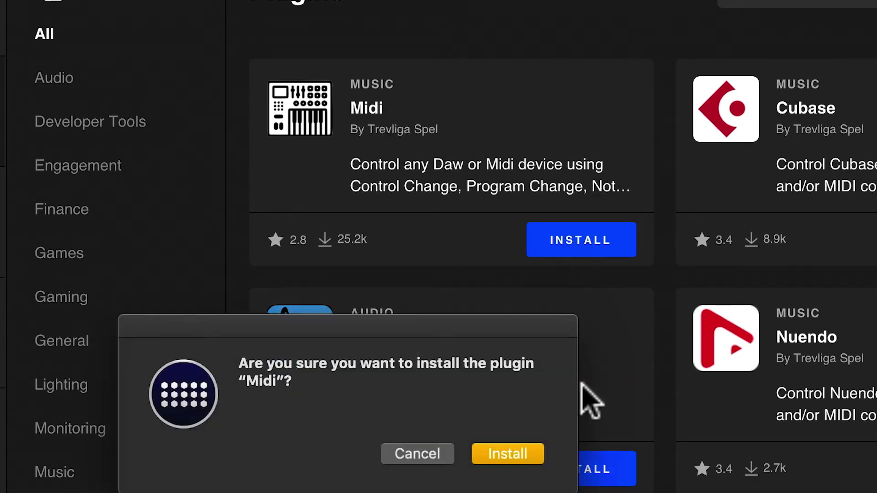
left_click(499, 455)
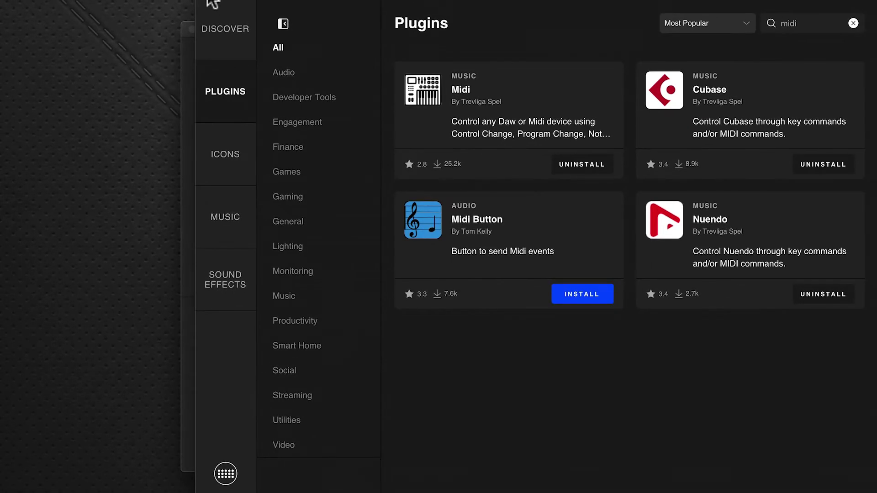
Step: Close the store and launch Audio MIDI Setup.app from the Utilities folder
left_click(207, 2)
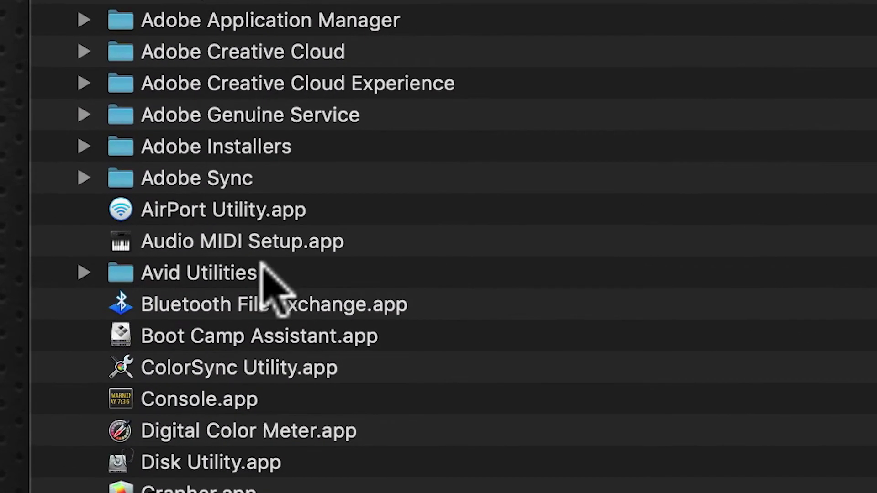
double_click(274, 234)
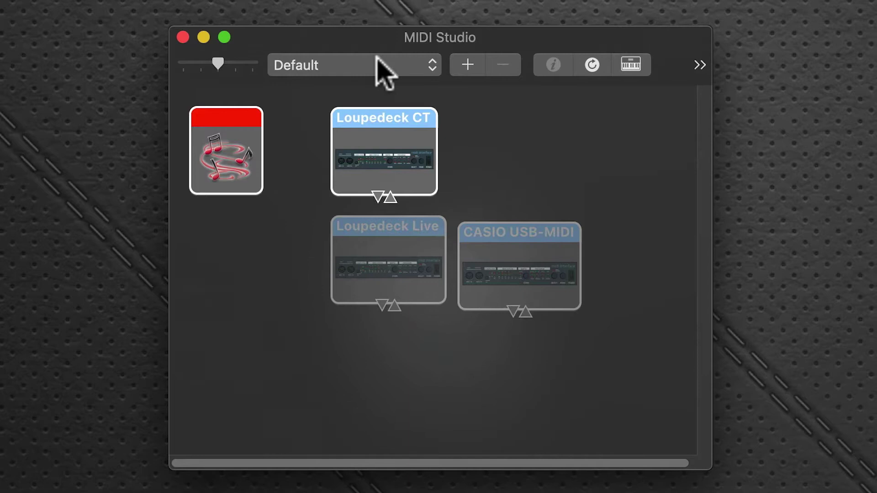
Step: Open the Properties window of the red IAC Driver device in MIDI Studio
left_click(232, 142)
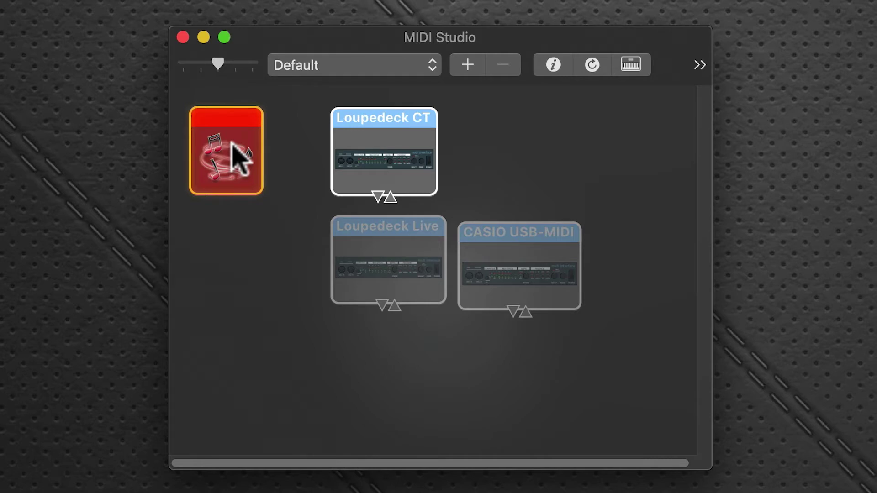
double_click(232, 143)
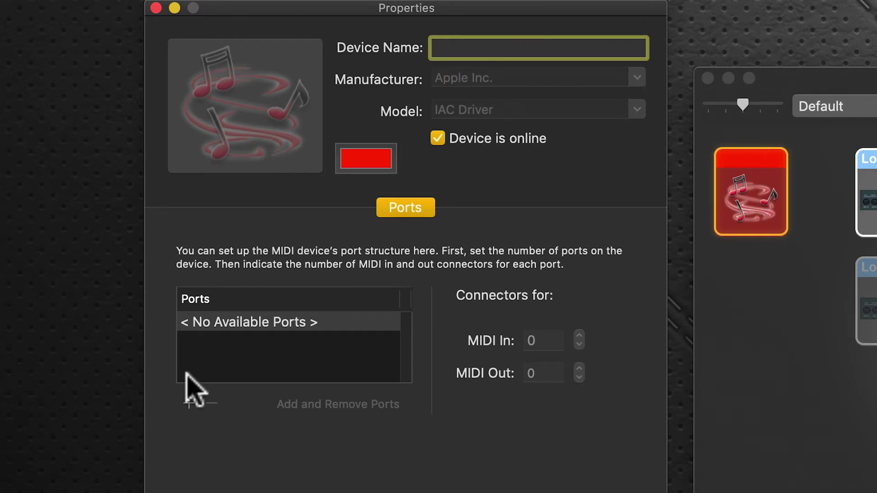
Step: Add two IAC Driver ports and rename them Mackie2Daw and Daw2Mackie
left_click(220, 361)
left_click(189, 404)
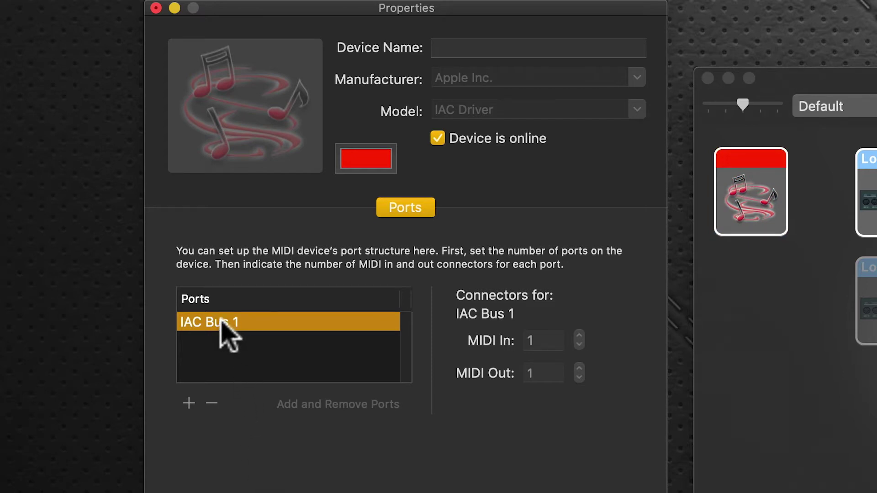
double_click(221, 322)
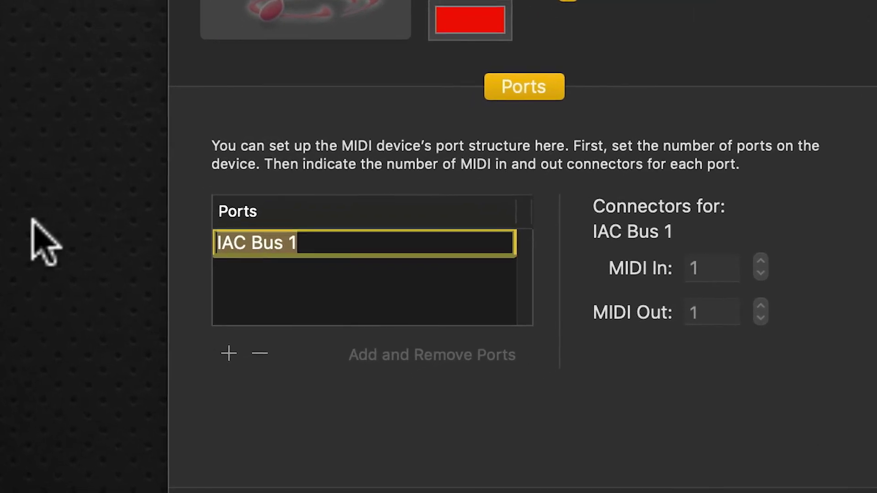
type("Mac")
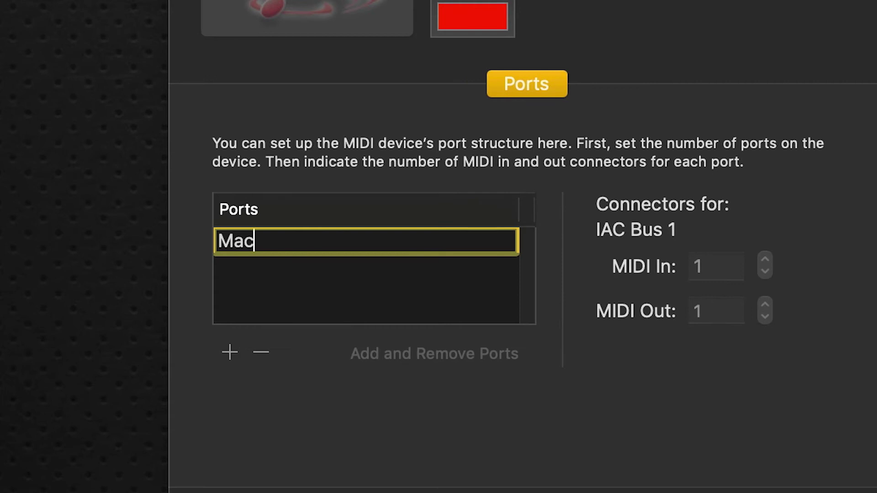
type("kie2D")
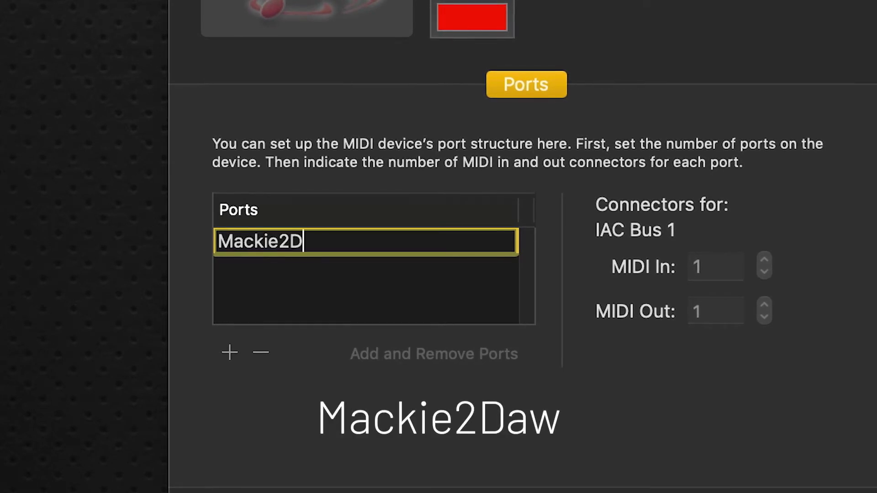
type("aw")
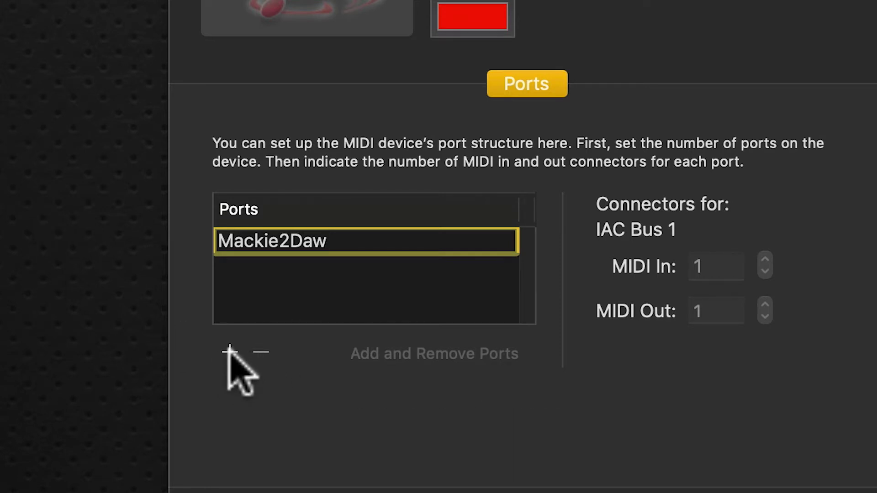
left_click(230, 352)
left_click(310, 267)
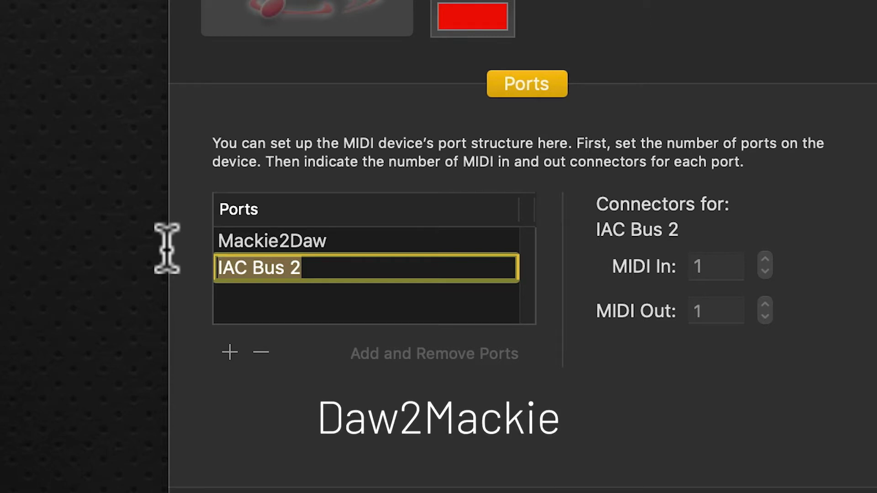
type("Daw2")
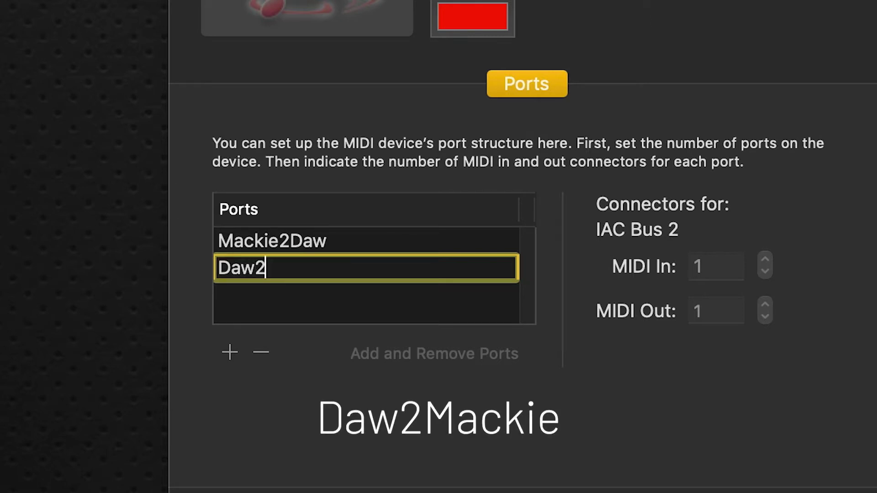
type("Mackie")
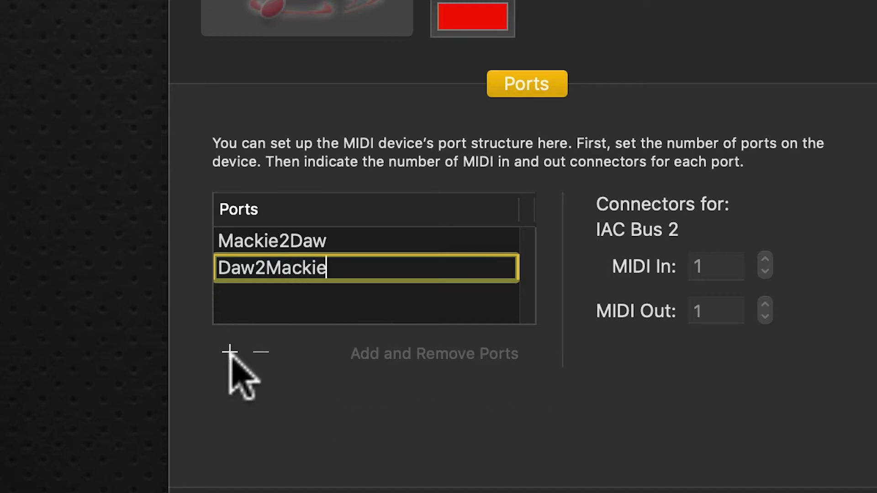
Step: Add a third IAC Driver port named StreamDeck2DawTrack
left_click(230, 352)
left_click(303, 293)
left_click_drag(303, 293, 211, 289)
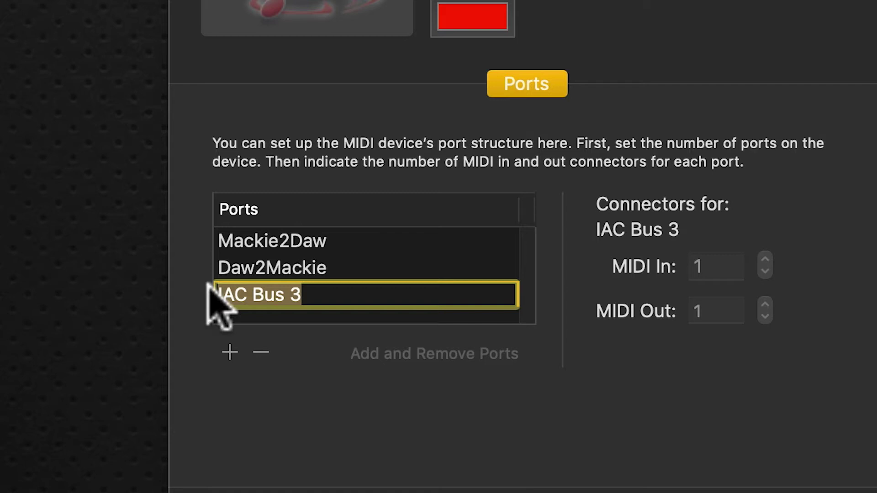
type("Stream")
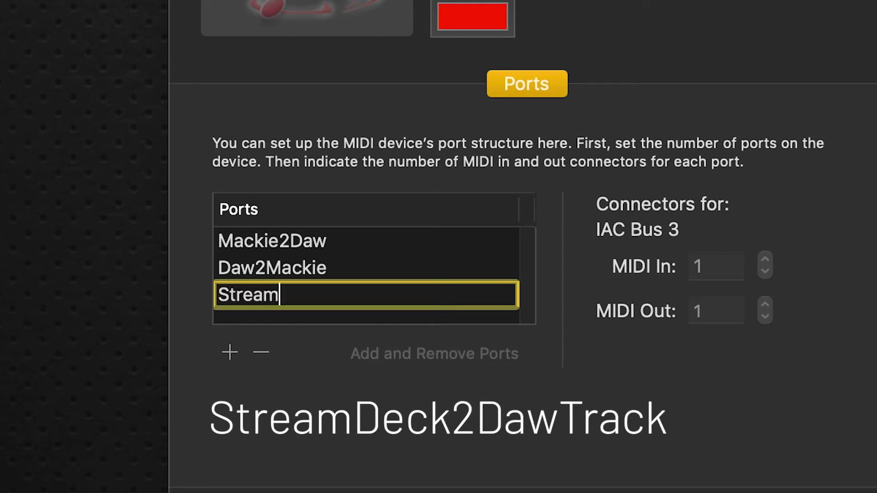
type("Deck")
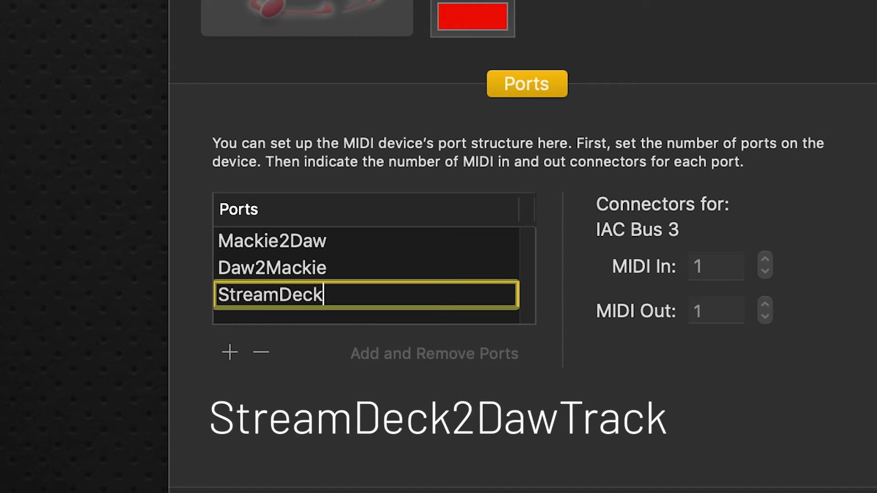
type("2Daw")
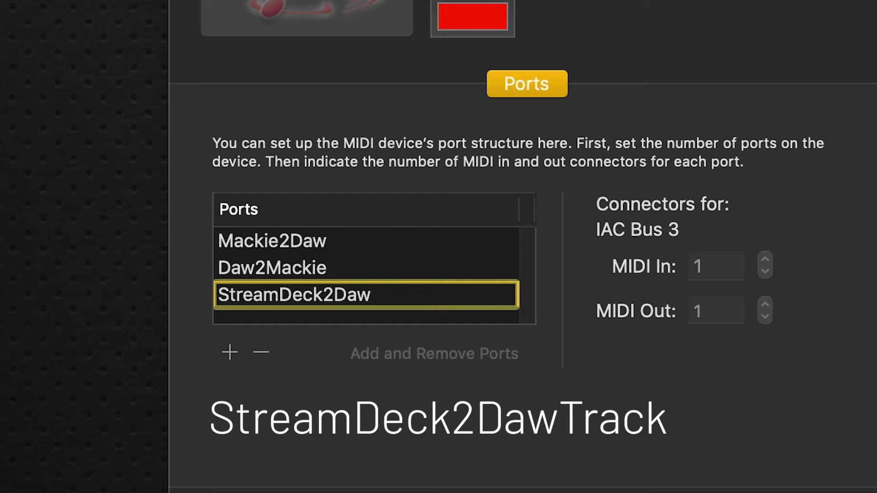
type("Track")
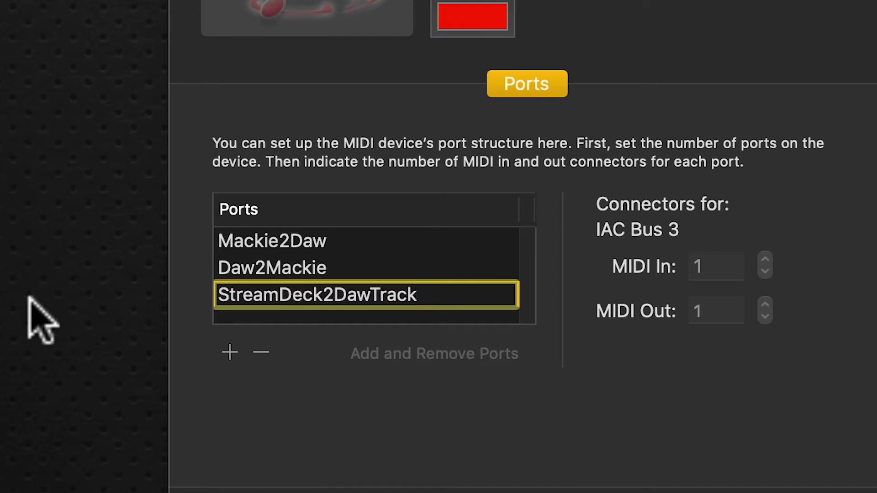
Step: Add a fourth port named DawTrack2StreamDeck and apply the IAC Driver changes
left_click(231, 351)
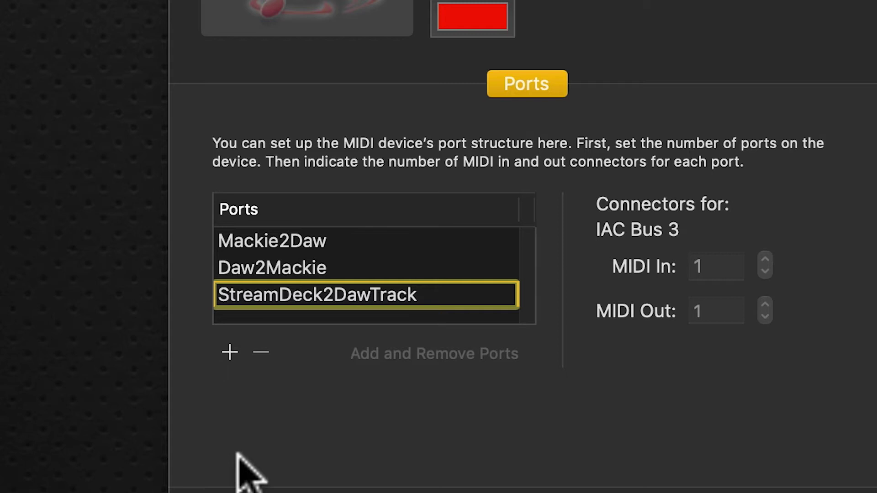
double_click(284, 314)
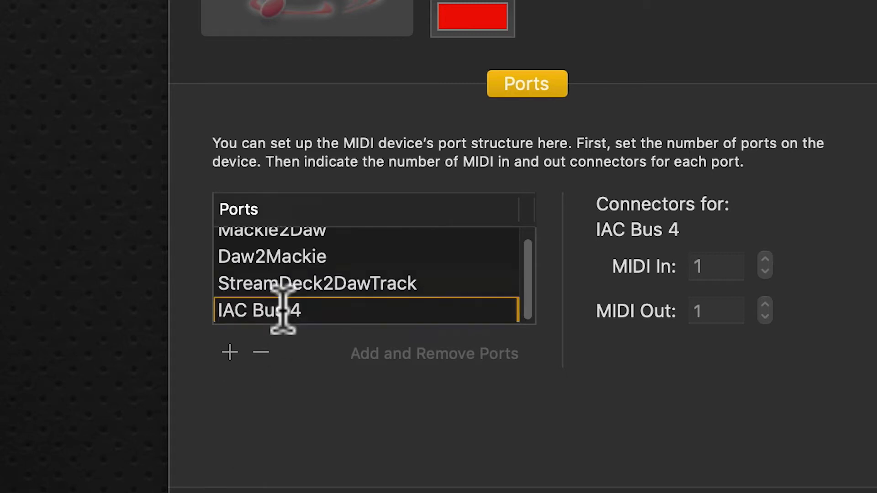
left_click_drag(327, 303, 139, 289)
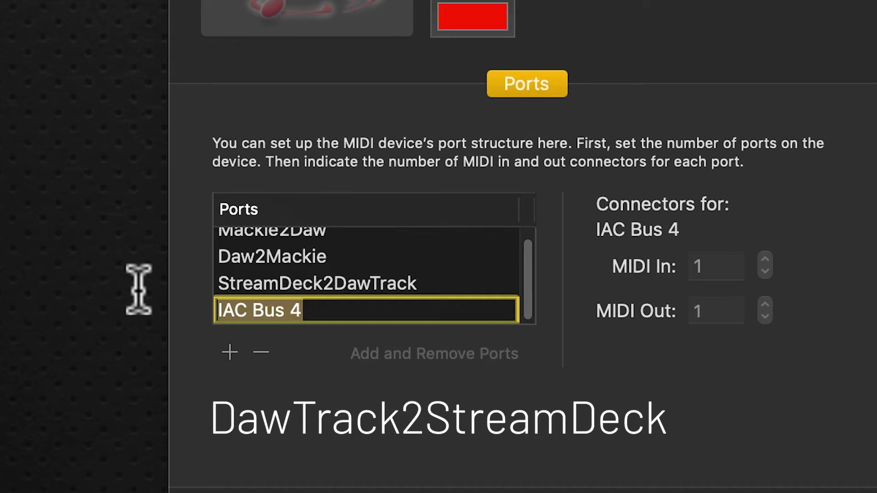
type("Daw")
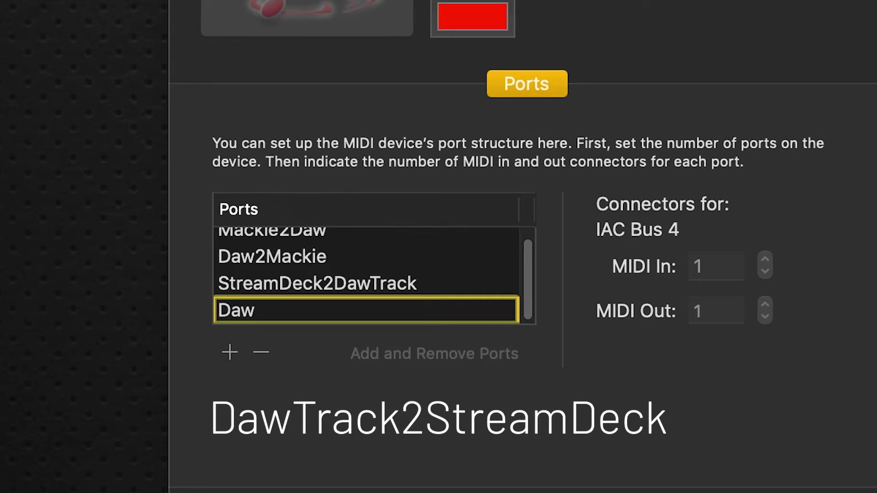
type("Track2")
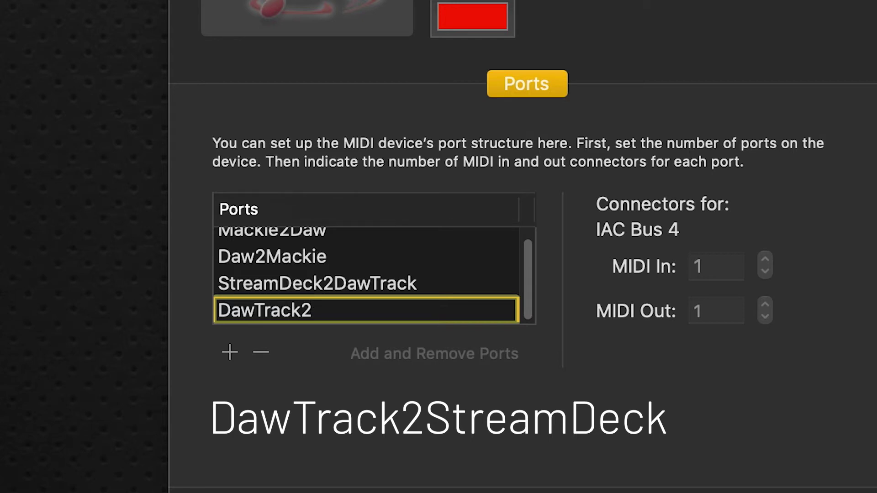
type("StreamD")
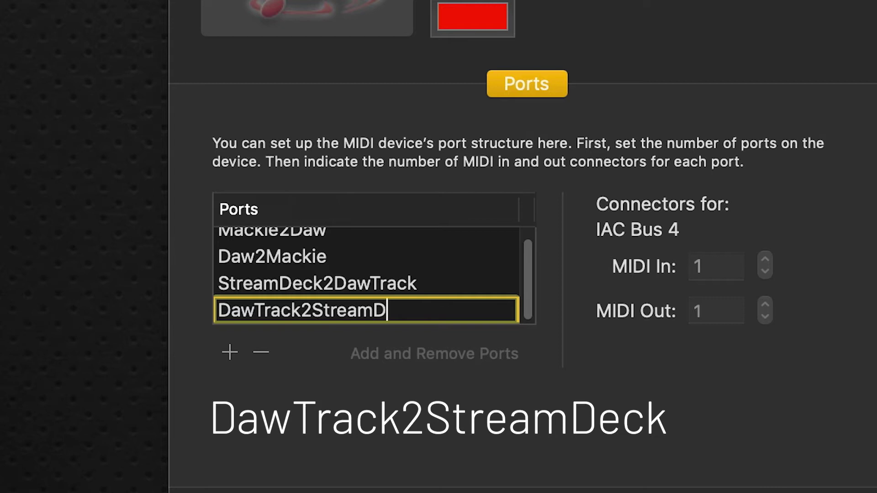
type("eck")
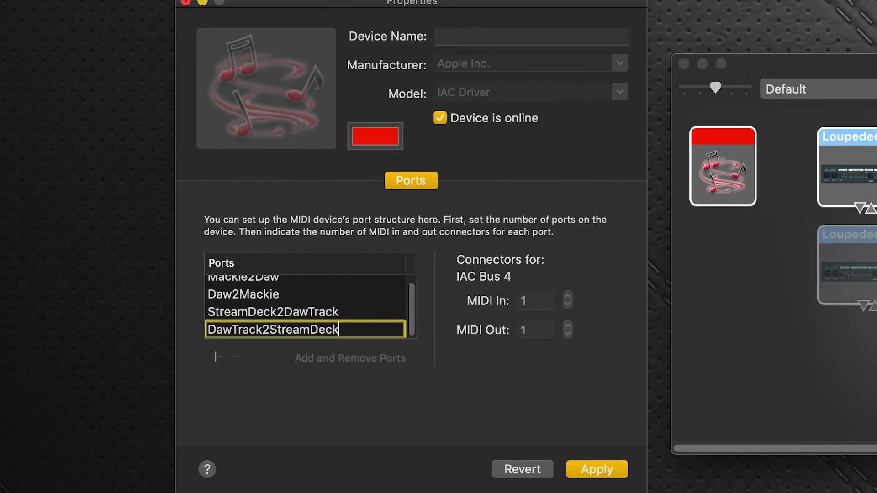
left_click(580, 468)
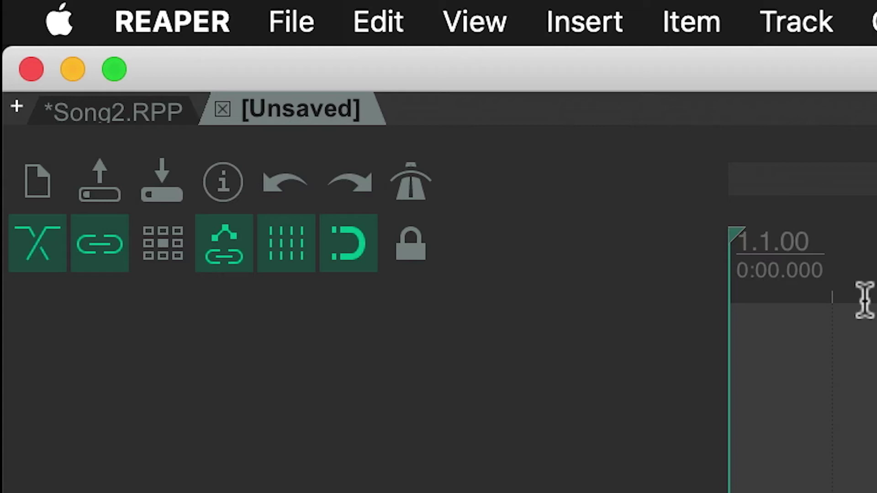
Step: Open REAPER Preferences and scroll the sidebar to the Control/OSC/web page
left_click(289, 23)
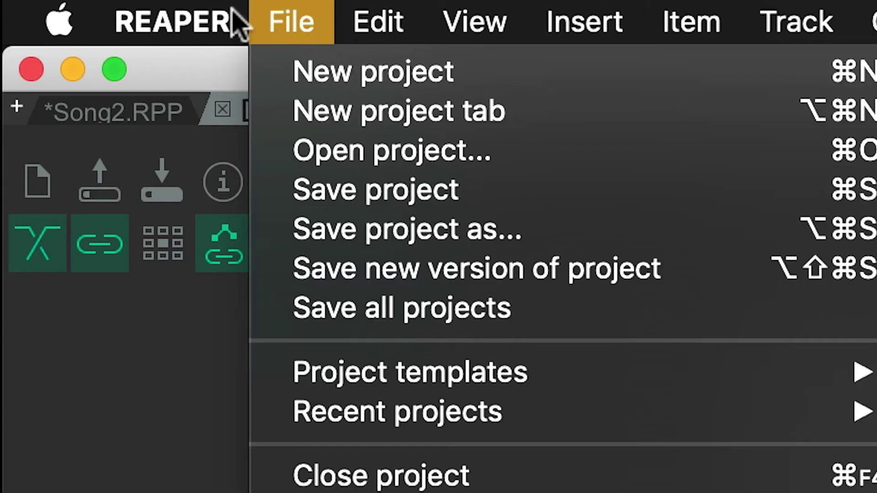
mouse_move(215, 26)
left_click(216, 118)
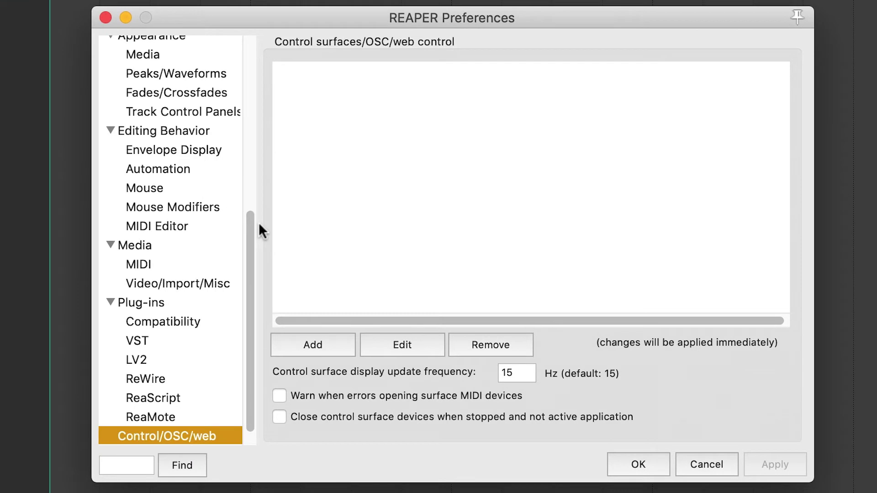
left_click_drag(259, 224, 256, 288)
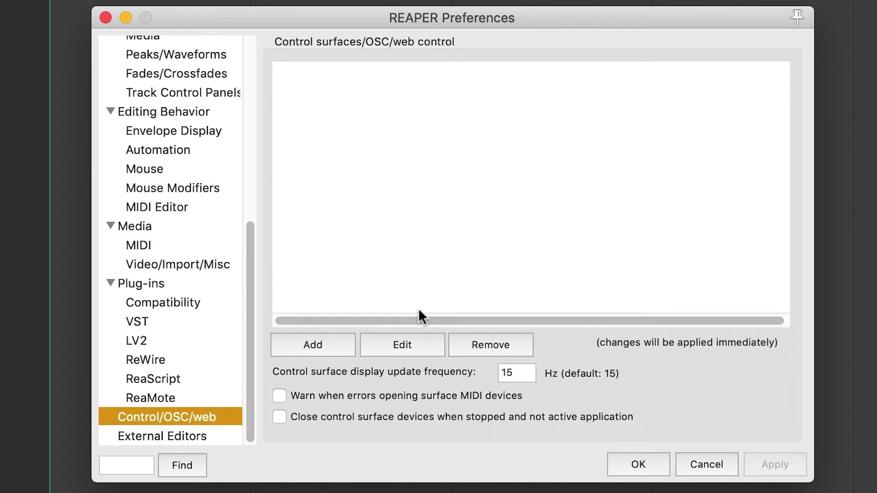
Step: Add a Mackie Control Universal surface with input IAC Mackie2Daw and output IAC Daw2Mackie
left_click(295, 347)
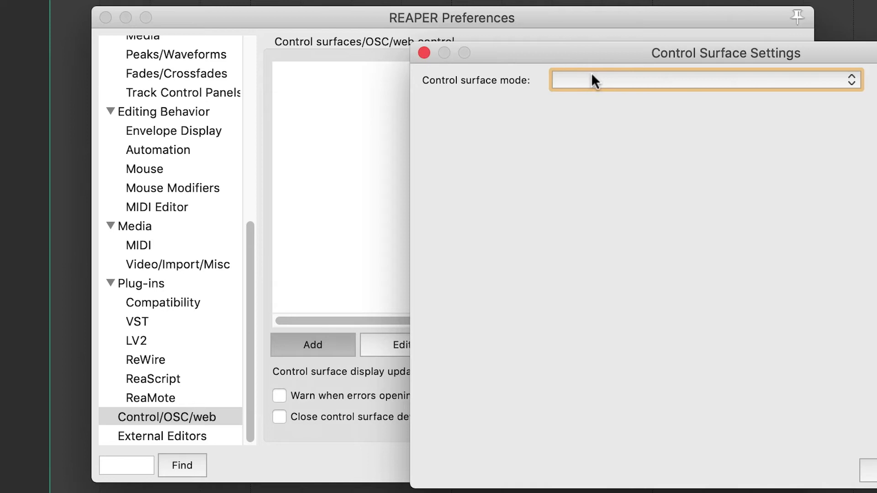
left_click(630, 79)
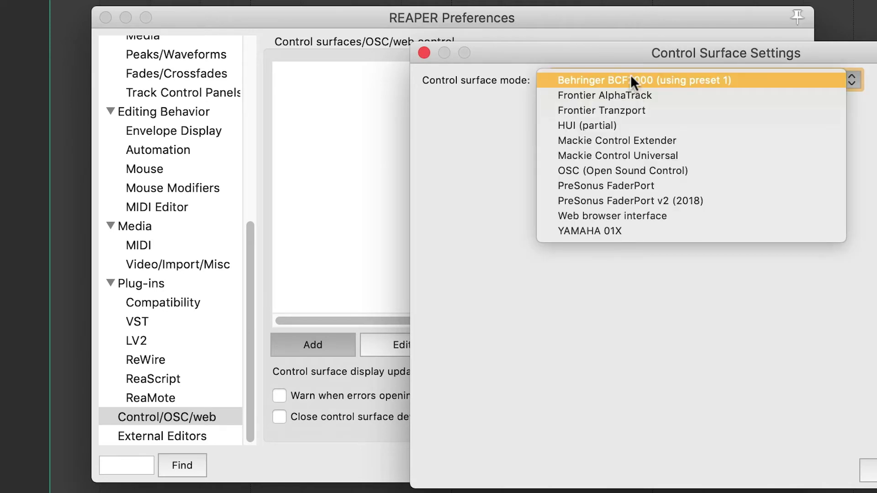
left_click(650, 155)
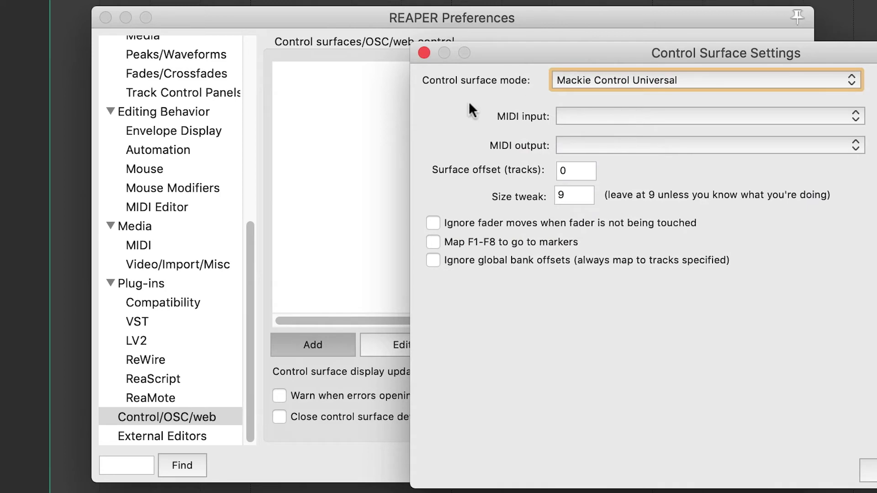
left_click(761, 122)
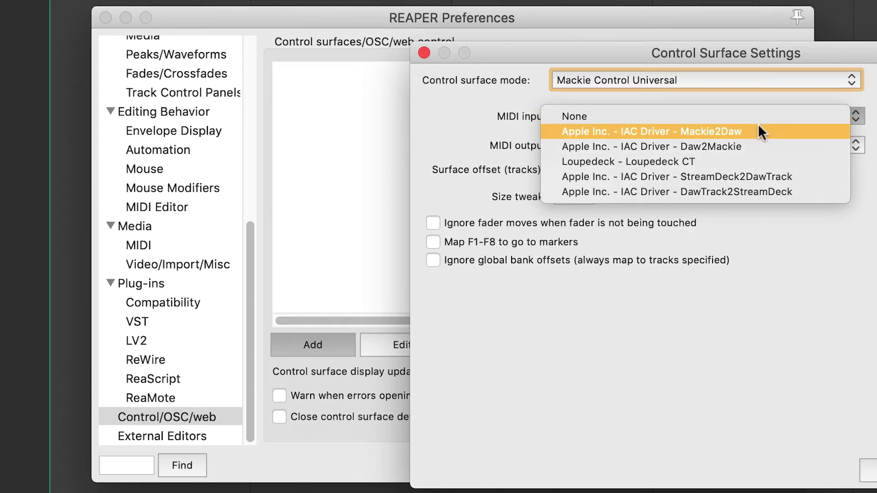
left_click(758, 131)
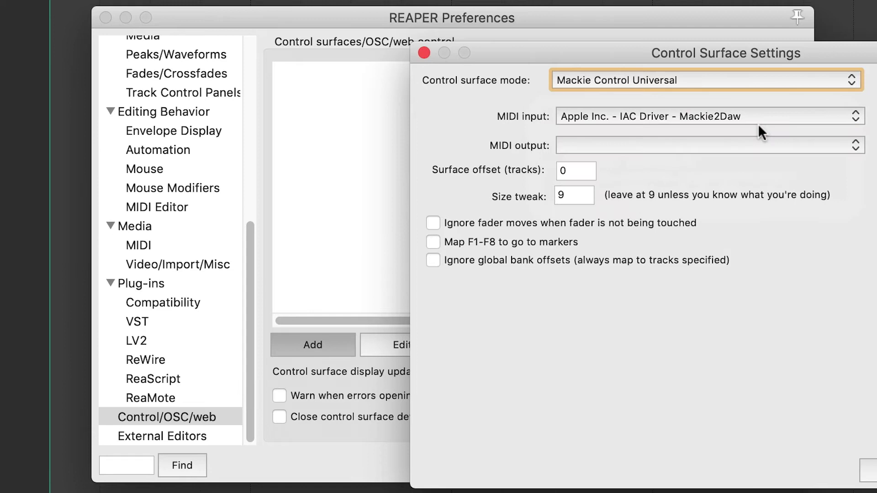
left_click(717, 144)
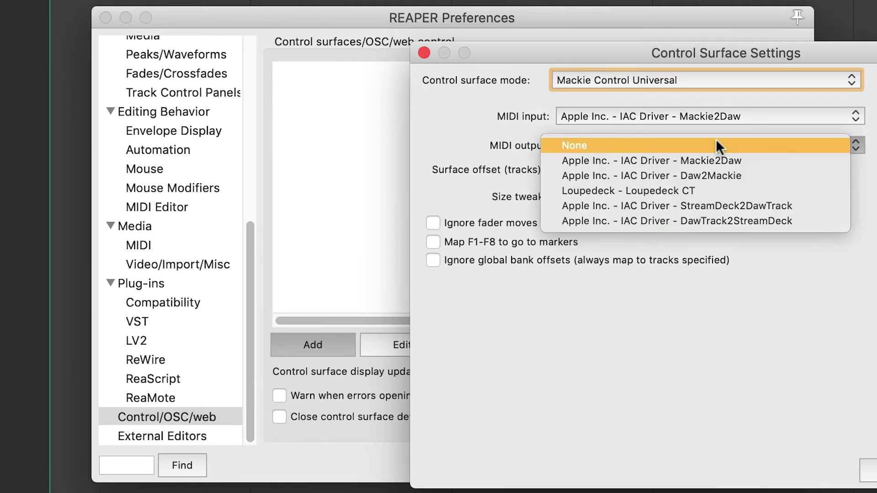
left_click(716, 178)
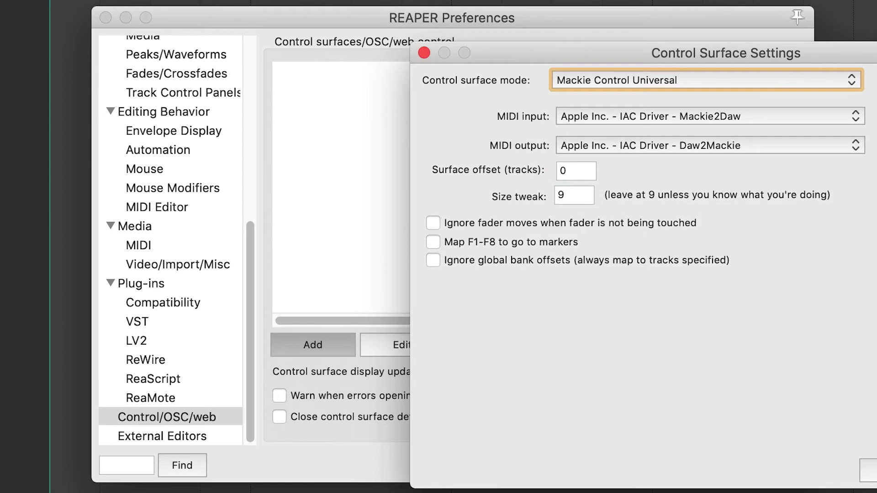
left_click(867, 471)
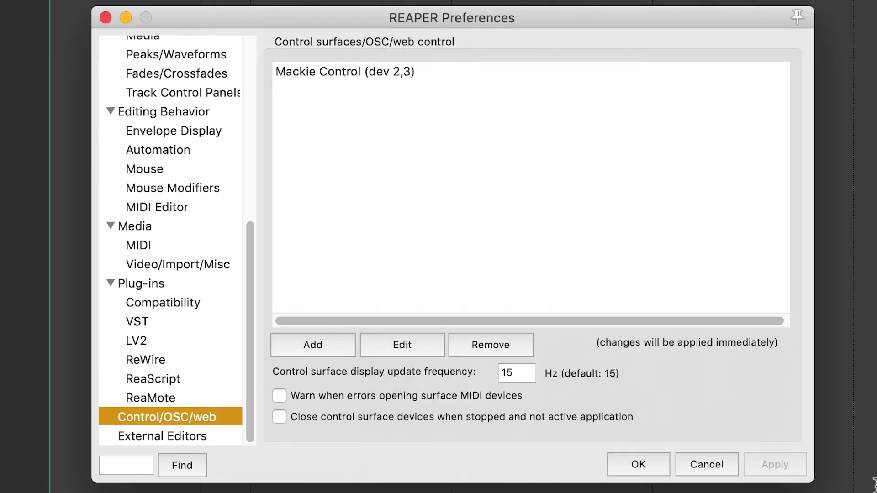
Step: Add a second Mackie Control Universal surface (StreamDeck2DawTrack in, DawTrack2StreamDeck out) and close Preferences
left_click(219, 416)
left_click(325, 345)
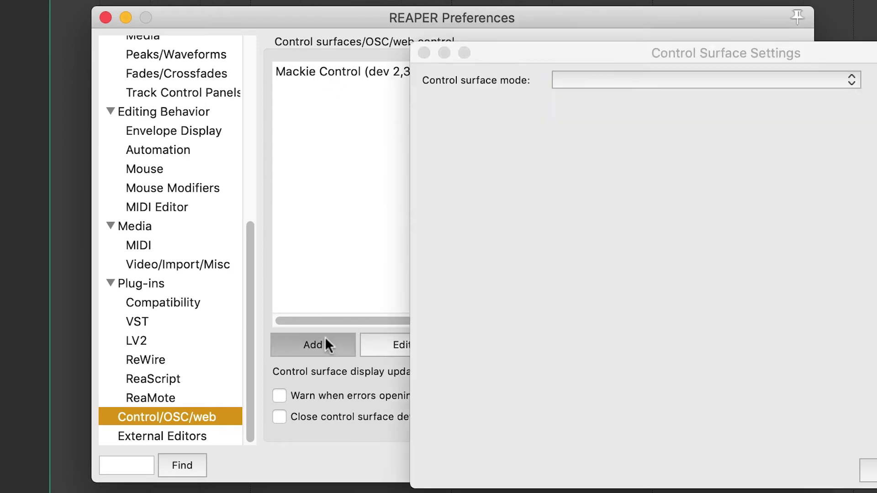
left_click(689, 79)
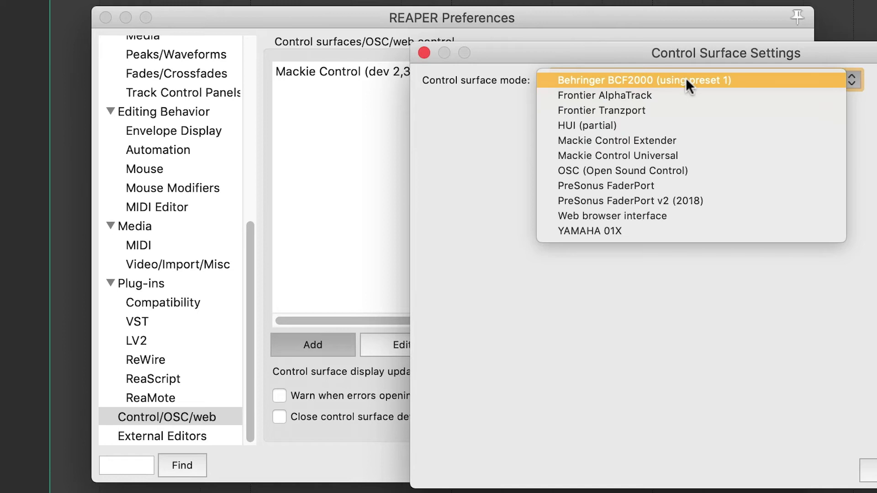
left_click(701, 156)
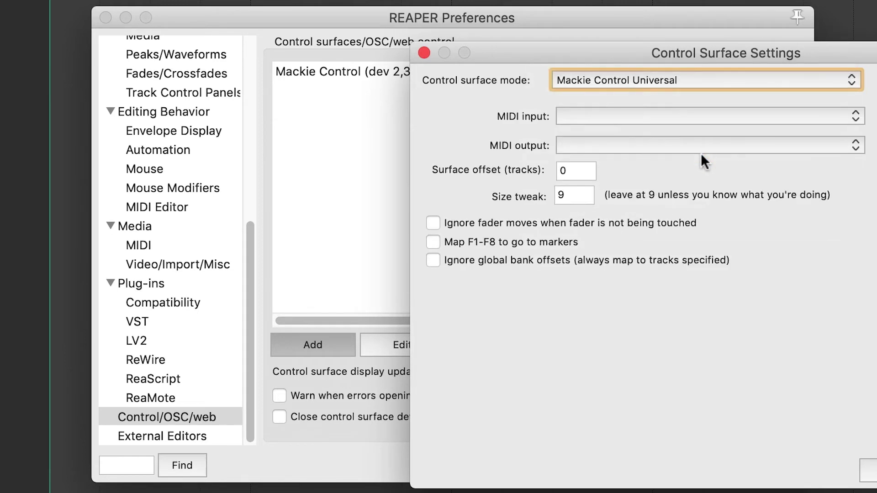
left_click(669, 117)
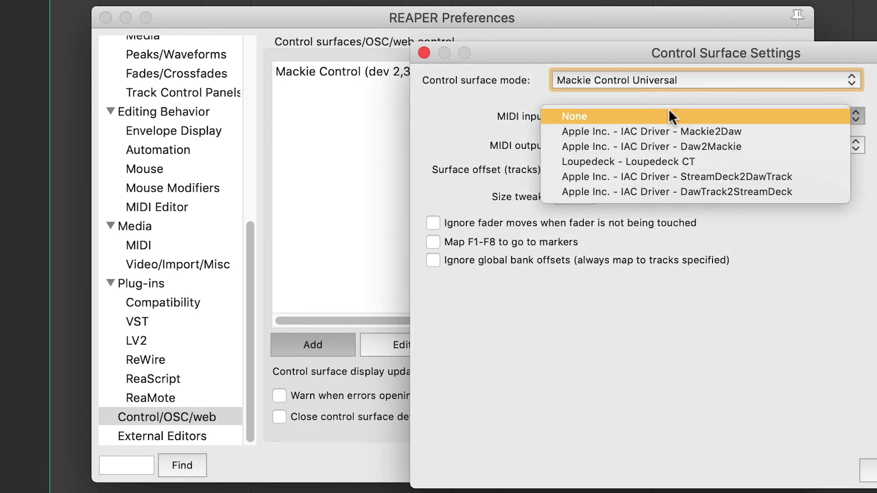
left_click(717, 178)
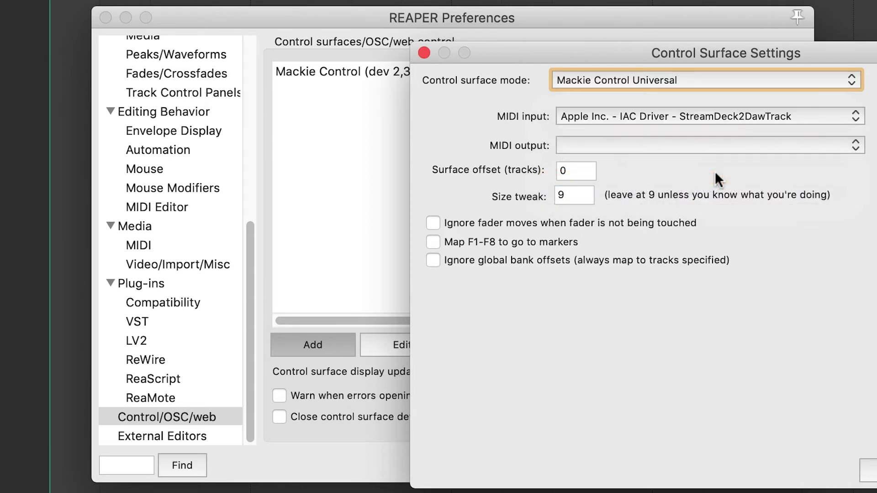
left_click(651, 138)
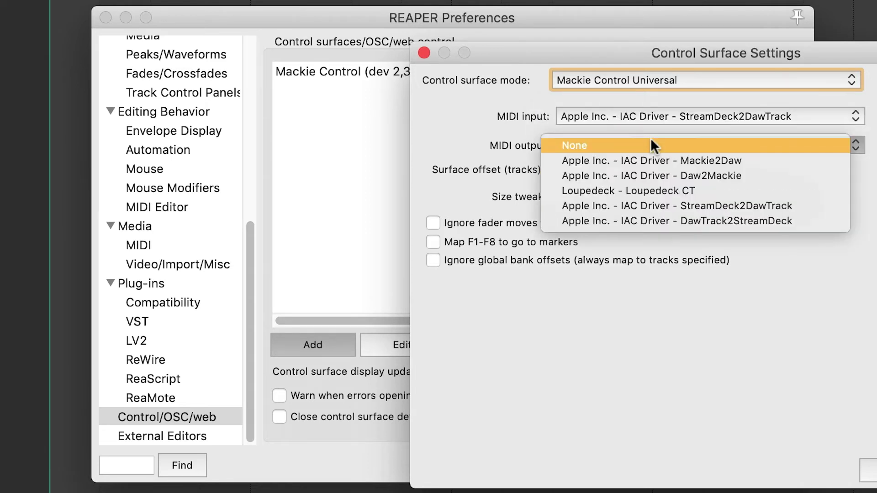
left_click(678, 221)
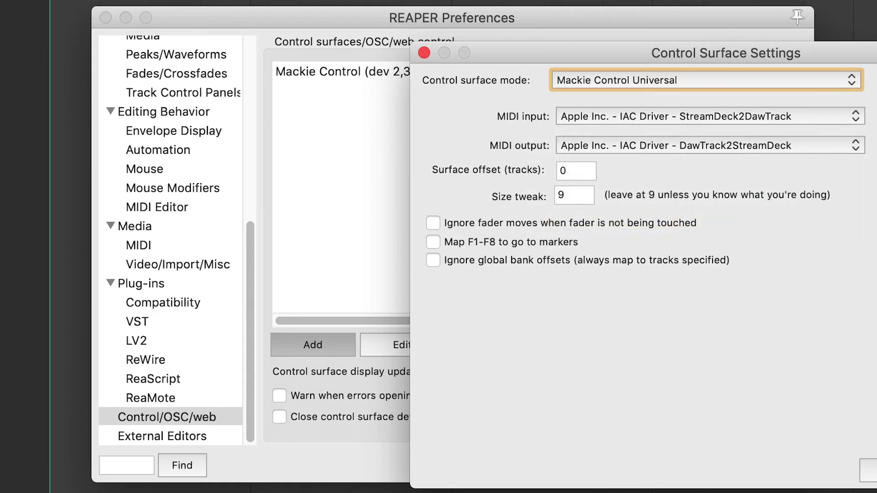
left_click(869, 470)
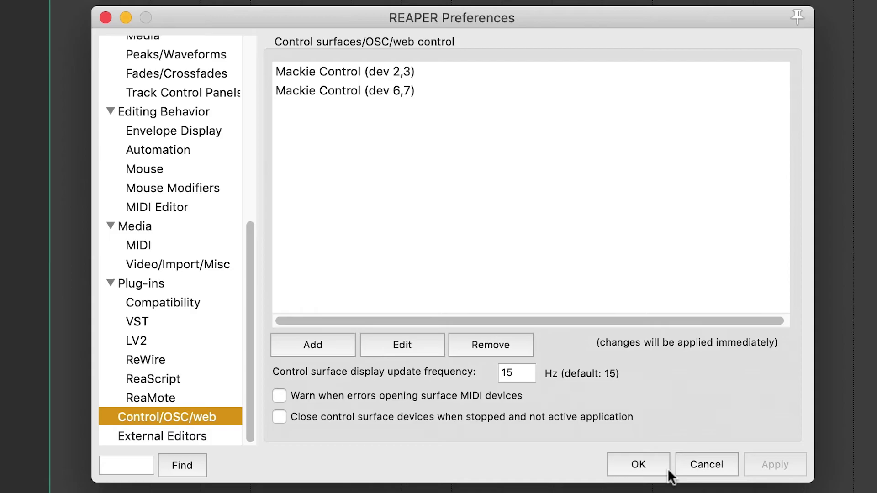
left_click(640, 462)
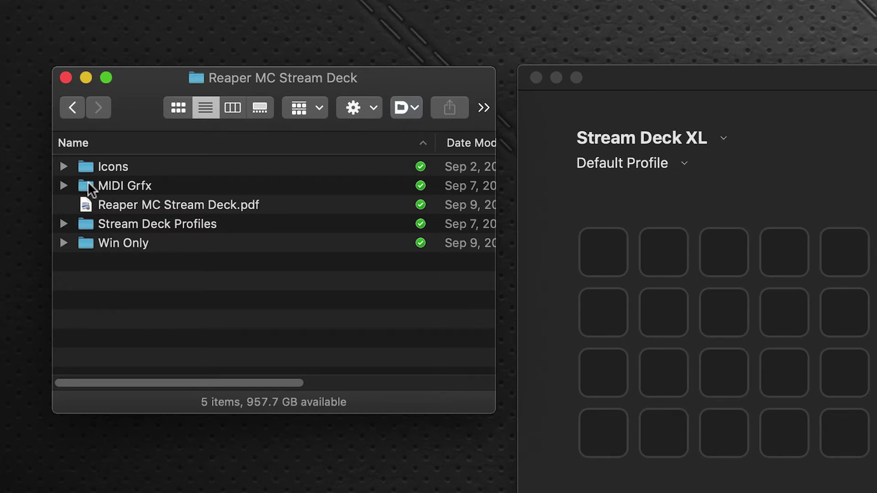
Step: Expand the MIDI Grfx folder in the Reaper MC Stream Deck Finder listing
left_click(63, 186)
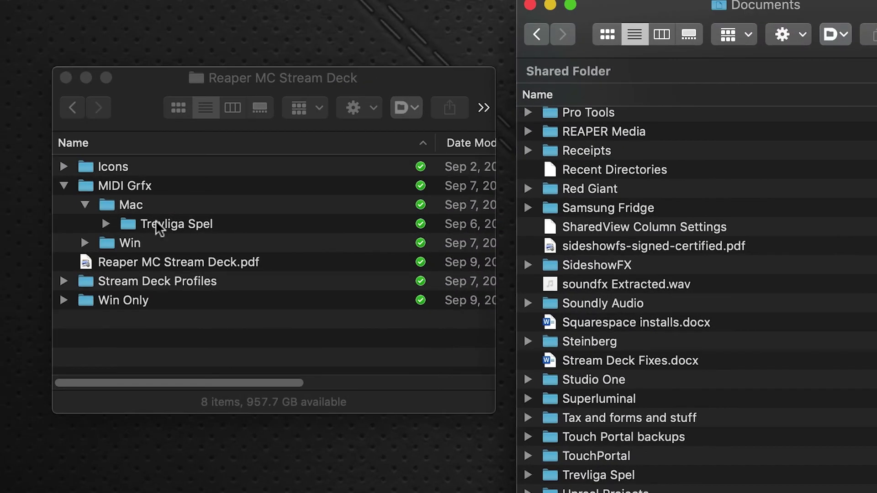
mouse_move(190, 224)
left_mouse_down()
mouse_move(784, 154)
mouse_move(834, 175)
mouse_move(862, 225)
mouse_move(861, 208)
mouse_move(807, 385)
mouse_move(239, 249)
mouse_move(134, 208)
mouse_move(190, 223)
left_mouse_up()
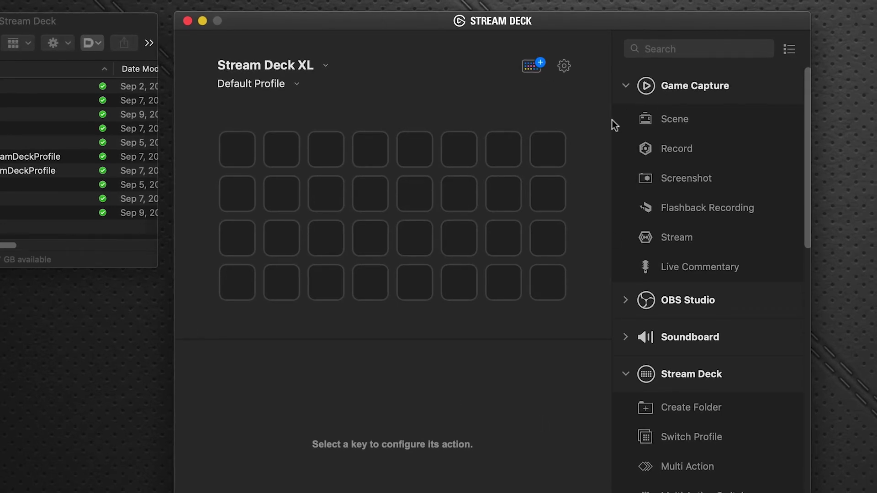
Step: Start a Stream Deck profile import and browse to Stream Deck Profiles > Mac
left_click(564, 66)
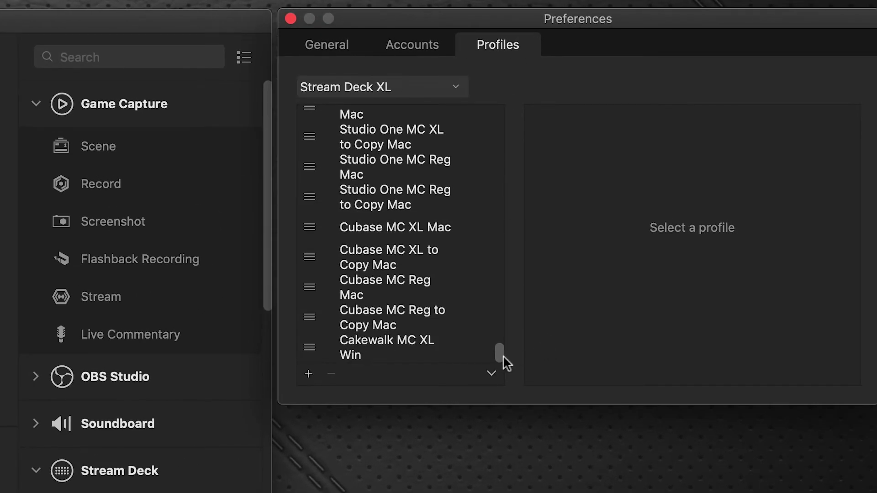
left_click(493, 374)
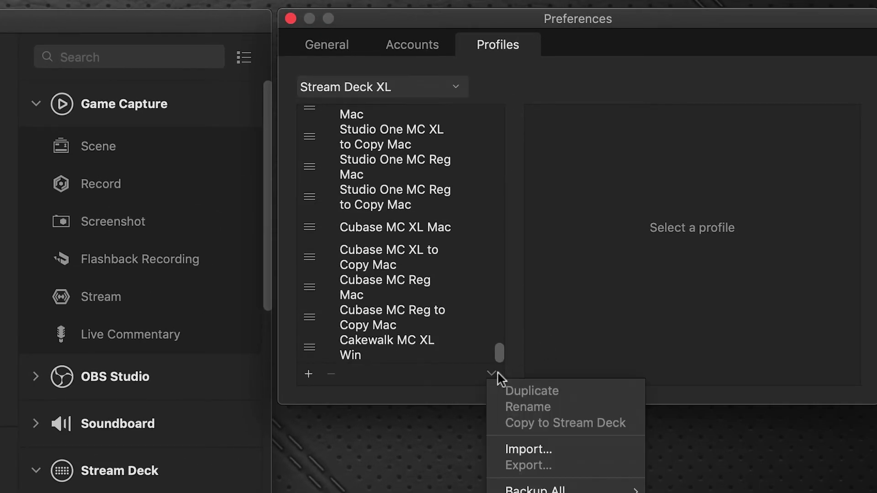
left_click(568, 447)
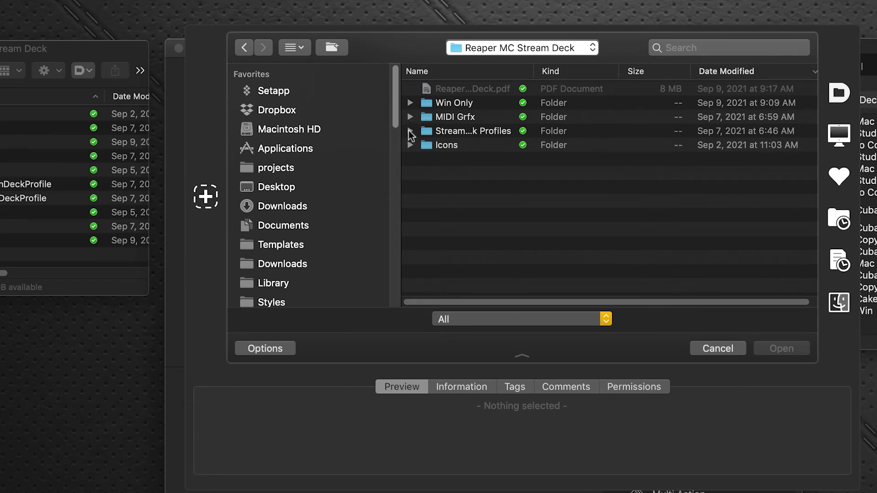
left_click(410, 130)
left_click_drag(549, 71, 681, 65)
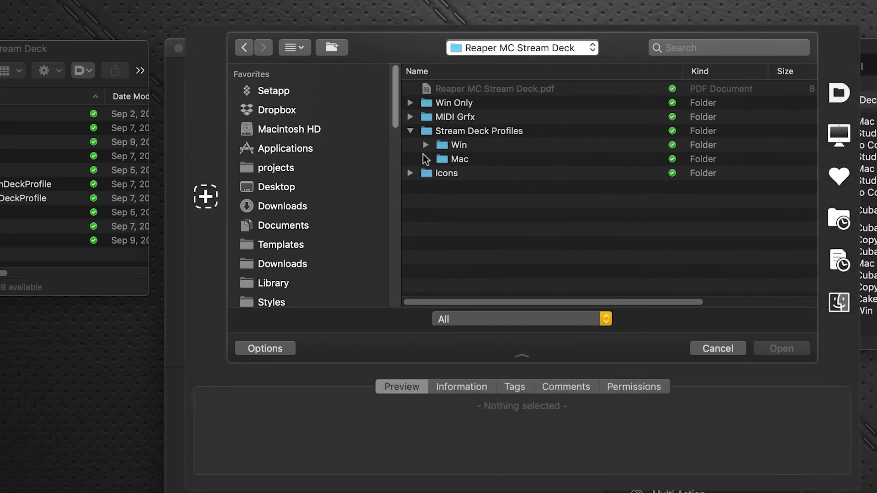
left_click(425, 159)
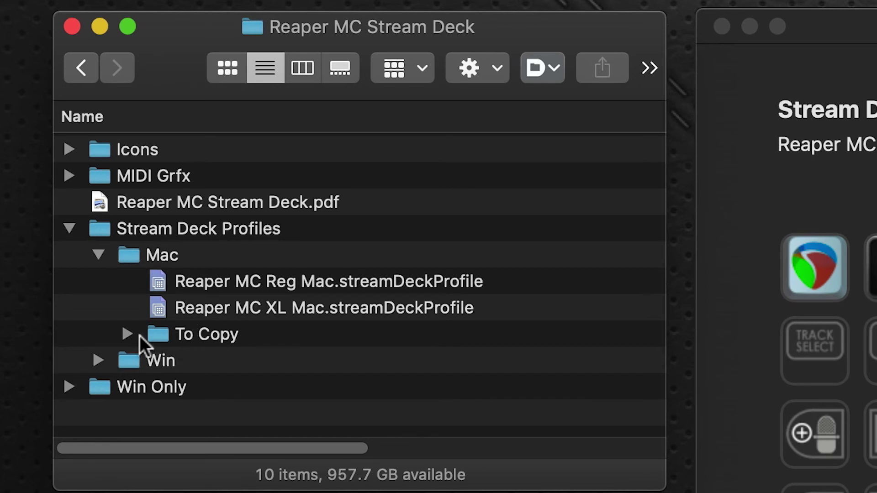
Step: Expand the To Copy folder in Finder to reach the Reaper MC XL to Copy Mac profile
left_click(126, 334)
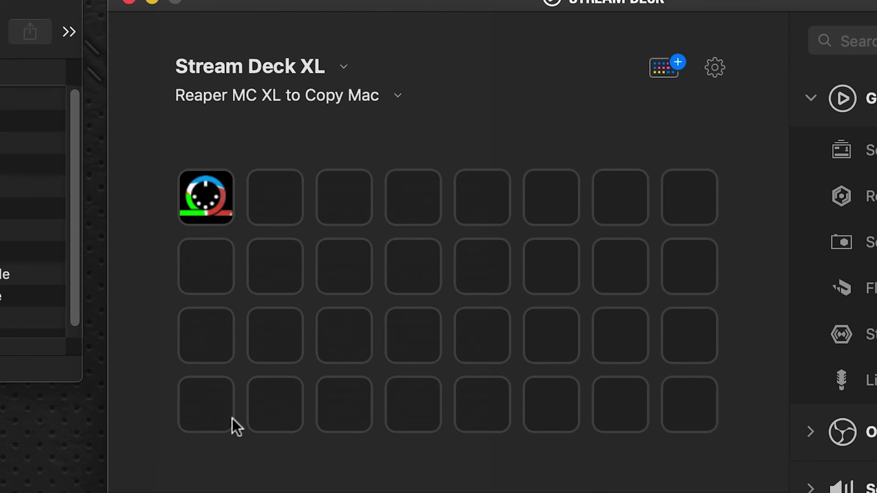
Step: Open the Reaper MIDI folder key to inspect its REAPER controls, then copy that folder key
left_click(203, 198)
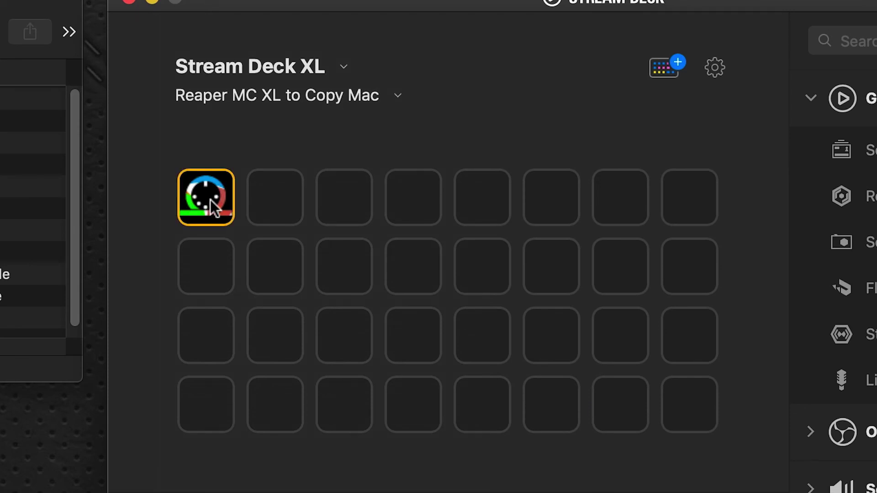
double_click(203, 198)
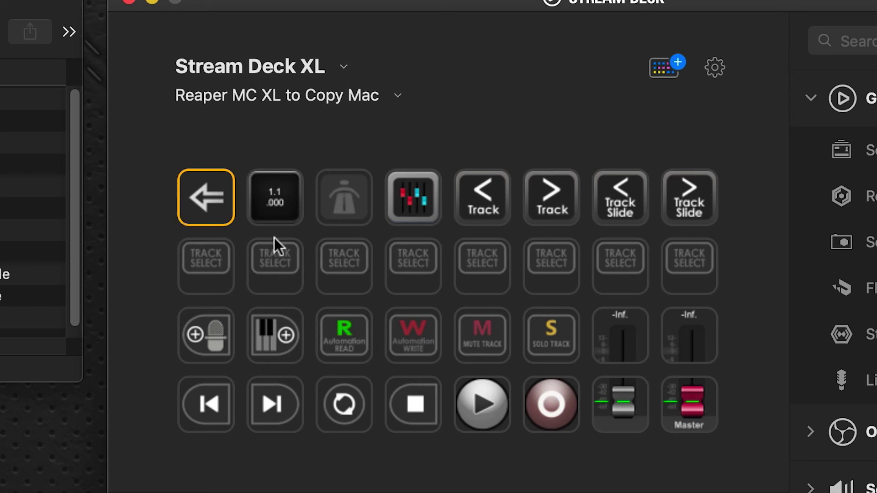
double_click(210, 198)
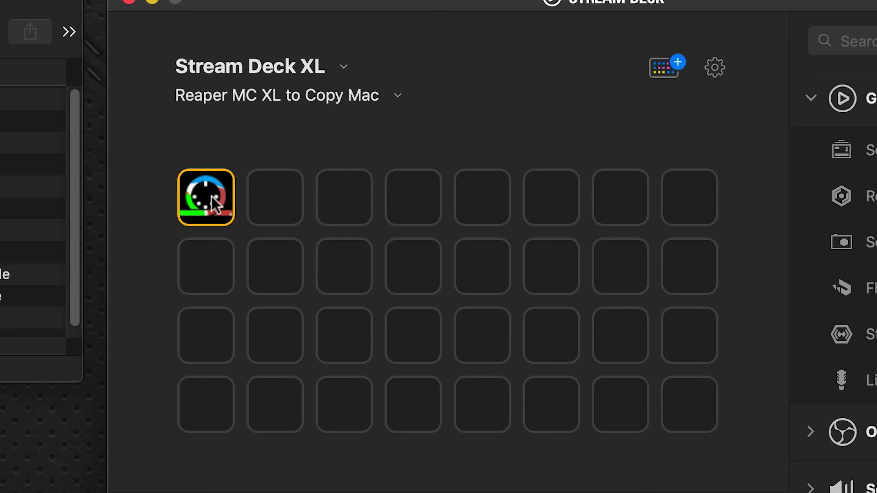
right_click(212, 197)
left_click(229, 207)
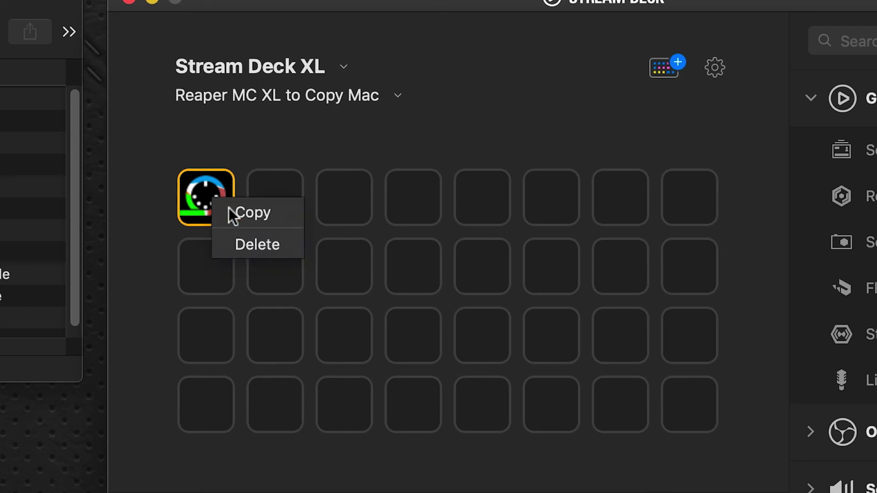
Step: In the Default Profile, paste the copied Reaper folder key onto the fourth key of row two
left_click(380, 94)
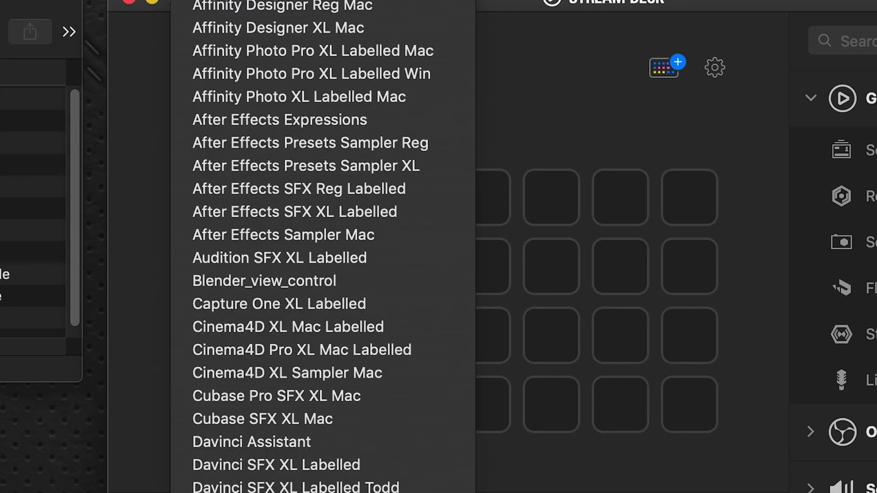
key("Escape")
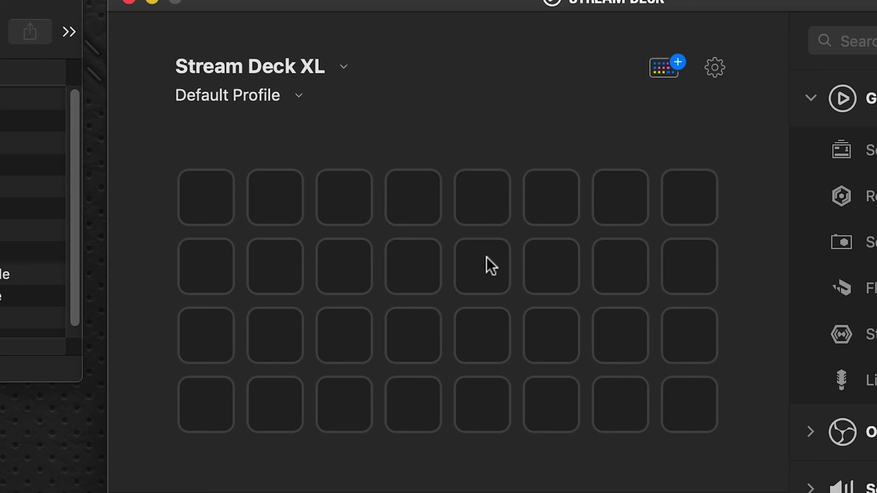
right_click(409, 254)
left_click(459, 258)
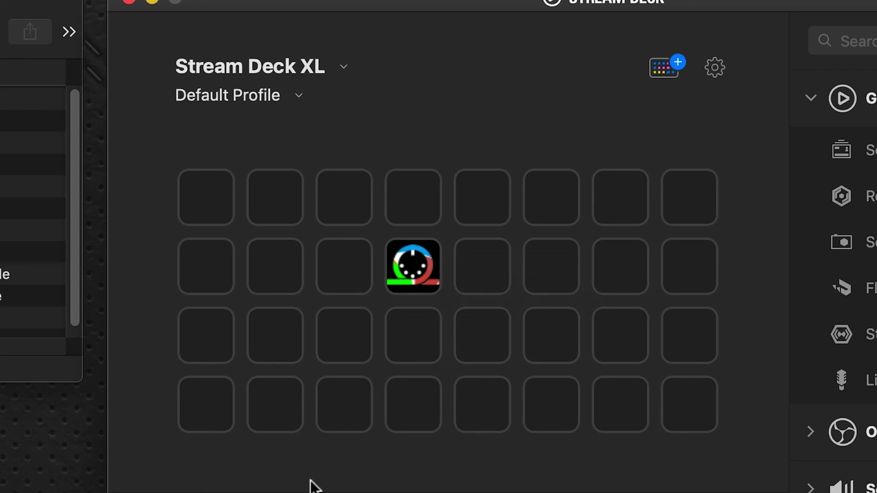
Step: Open the pasted folder to confirm its REAPER control layout, then return to the top page
left_click(425, 262)
double_click(426, 263)
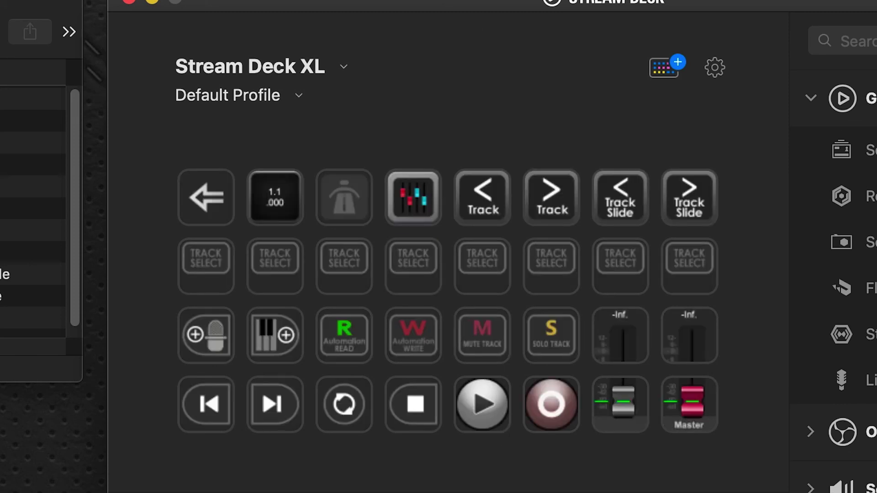
left_click(221, 195)
double_click(221, 195)
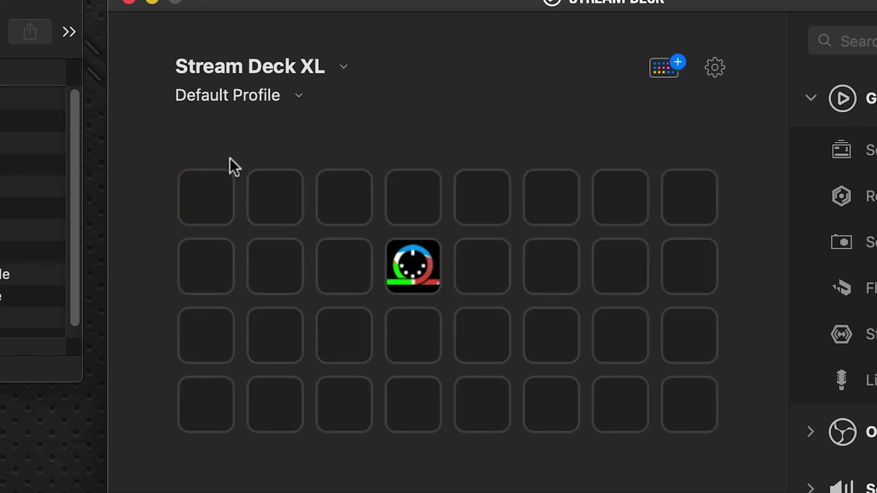